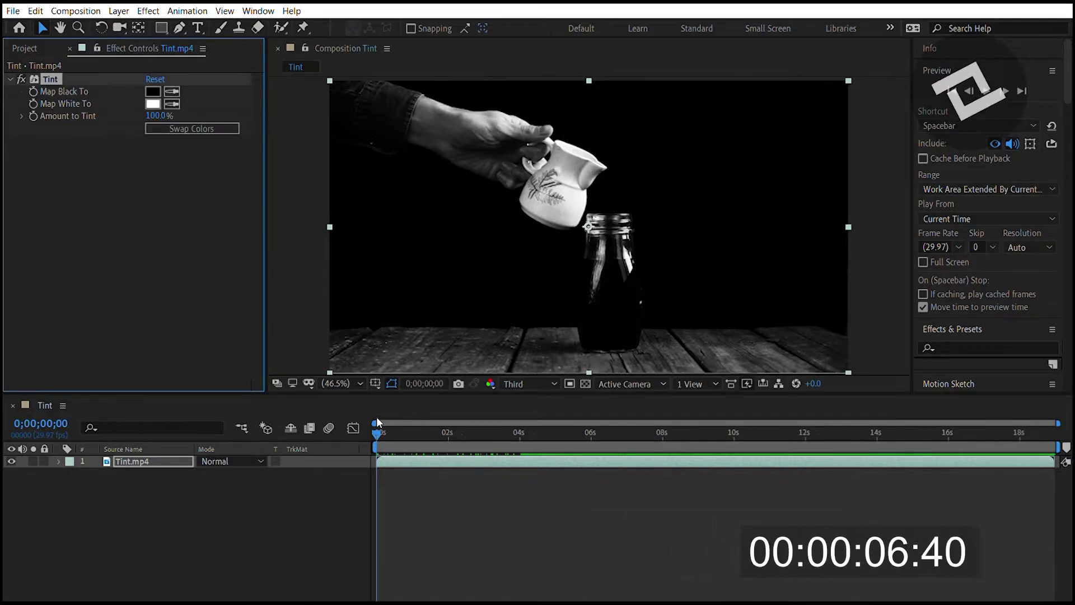
- Preview the milk pour partway through, then return the playhead to 0;00
{"action": "left_click_drag", "start_coordinate": [379, 421], "coordinate": [421, 424]}
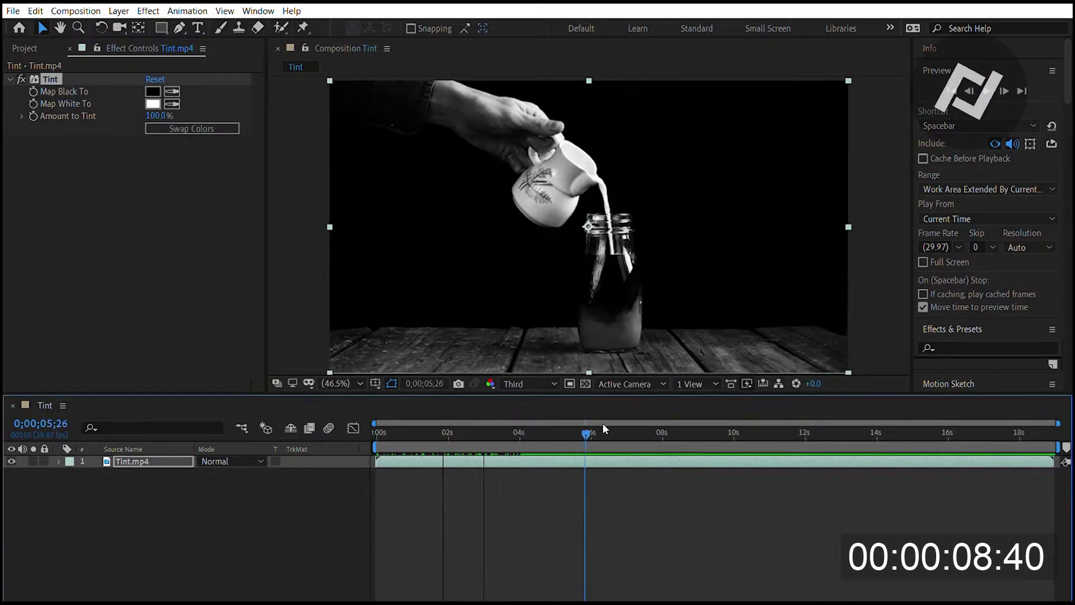
{"action": "key", "text": "Home"}
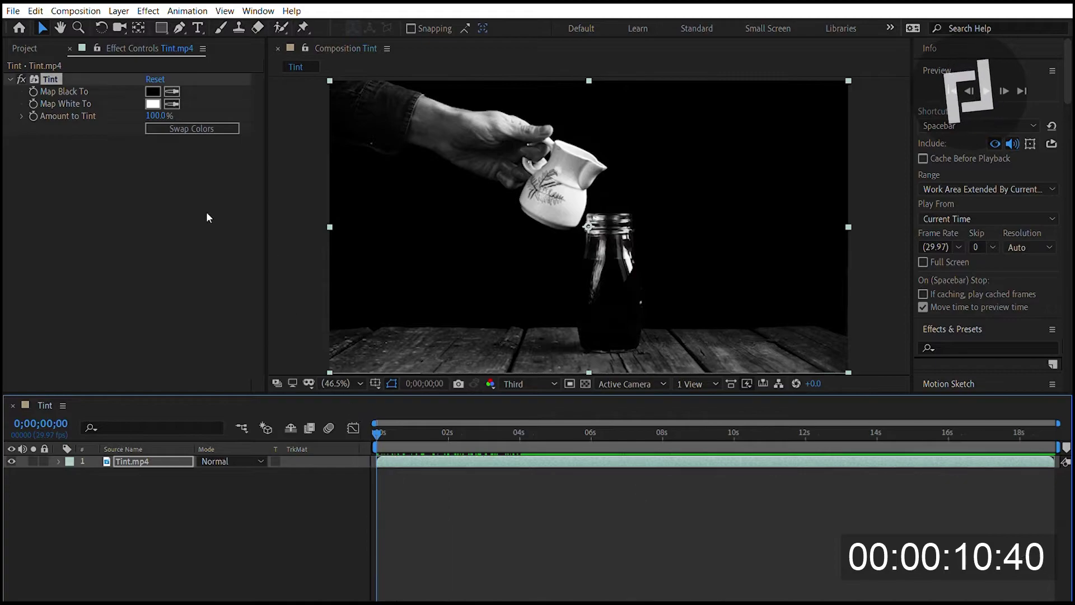
- Keyframe Amount to Tint at 100% on the first frame and 0% at about 3;22
{"action": "left_click", "coordinate": [34, 116]}
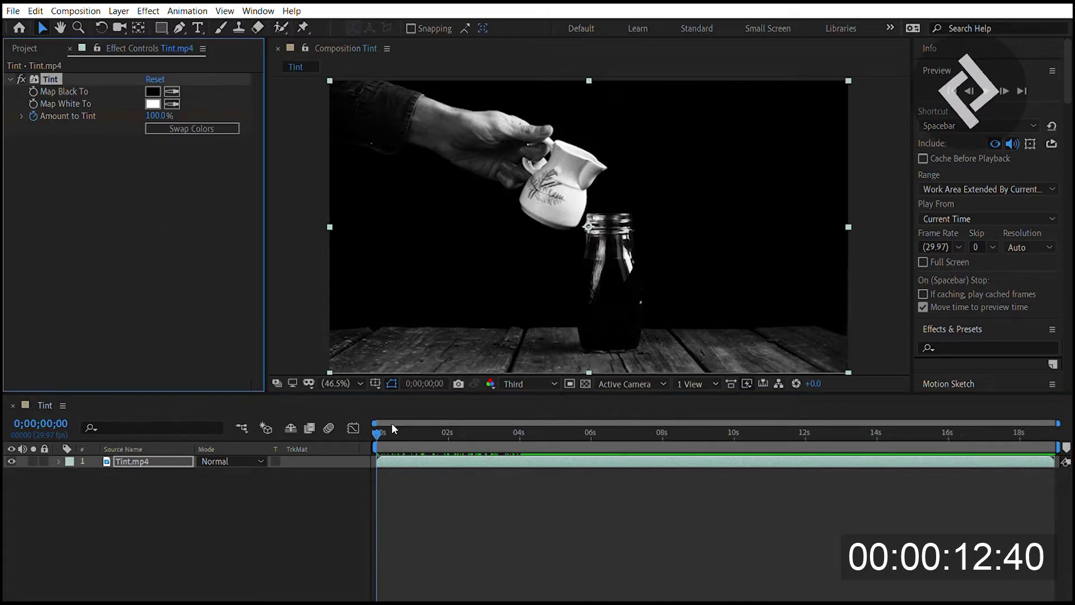
{"action": "left_click_drag", "start_coordinate": [383, 424], "coordinate": [511, 433]}
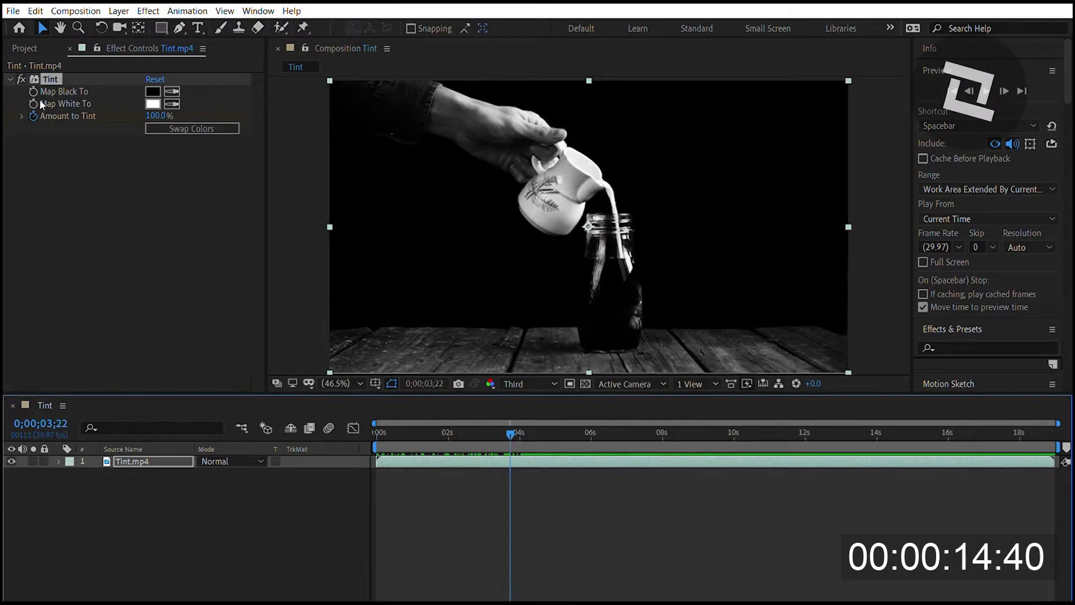
{"action": "left_click", "coordinate": [172, 104]}
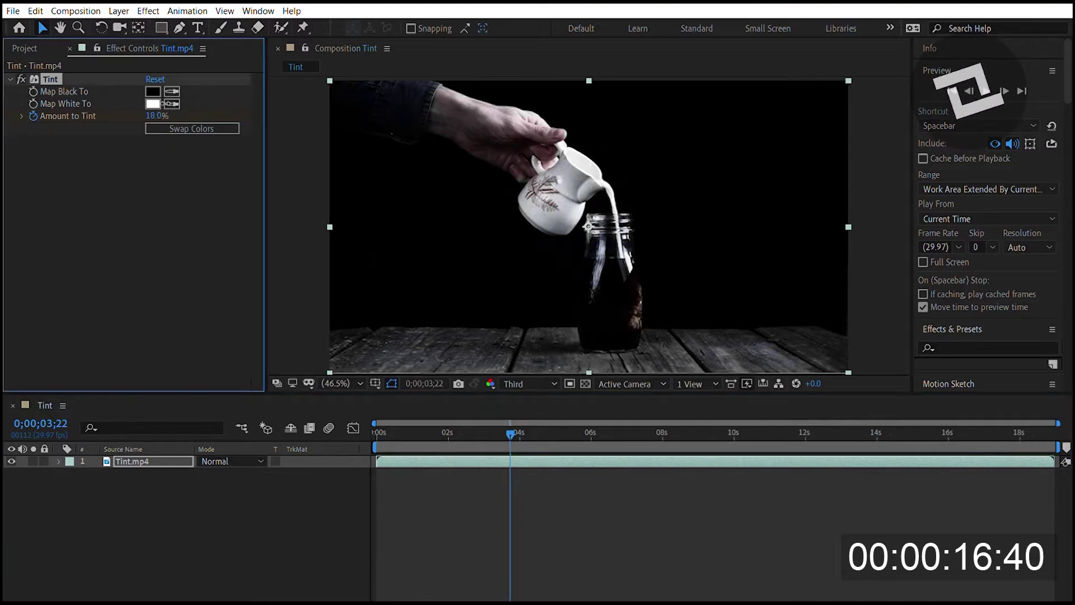
- Preview the black-and-white to colour fade from the start of the clip
{"action": "key", "text": "Home"}
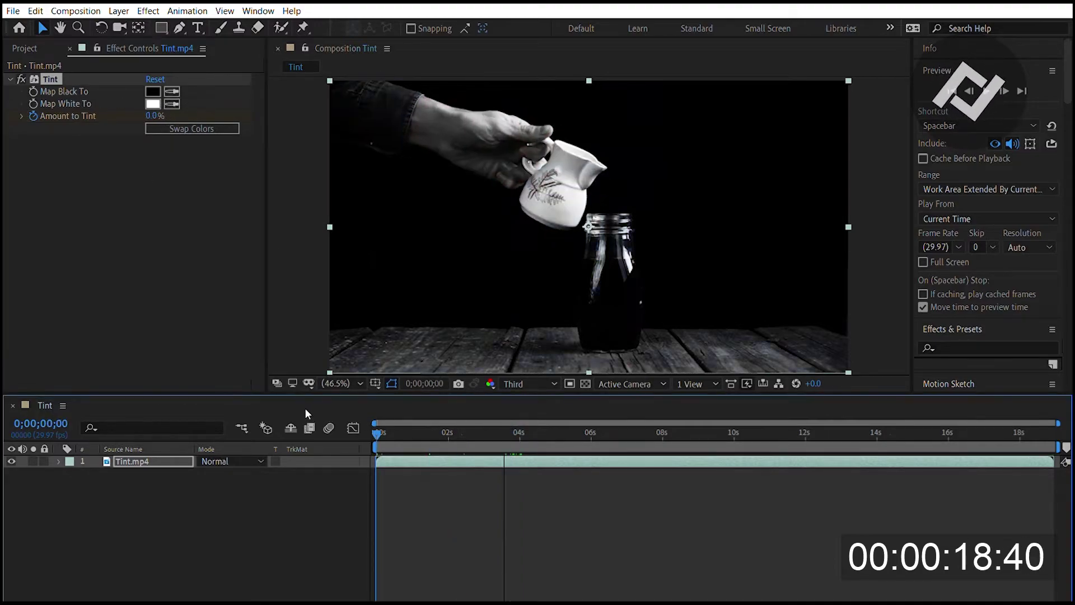
{"action": "key", "text": "space"}
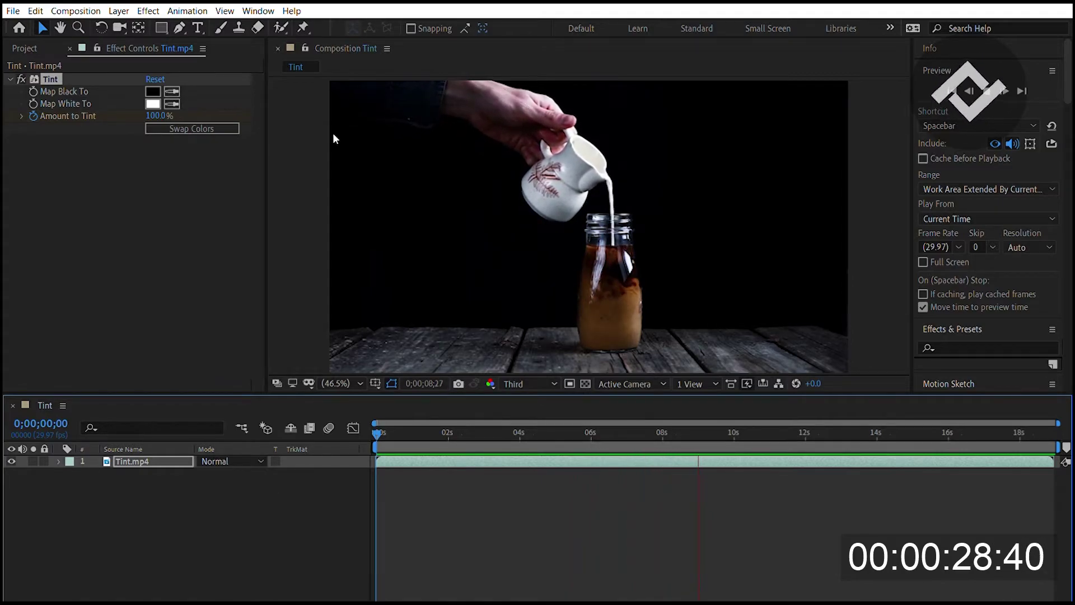
{"action": "key", "text": "space"}
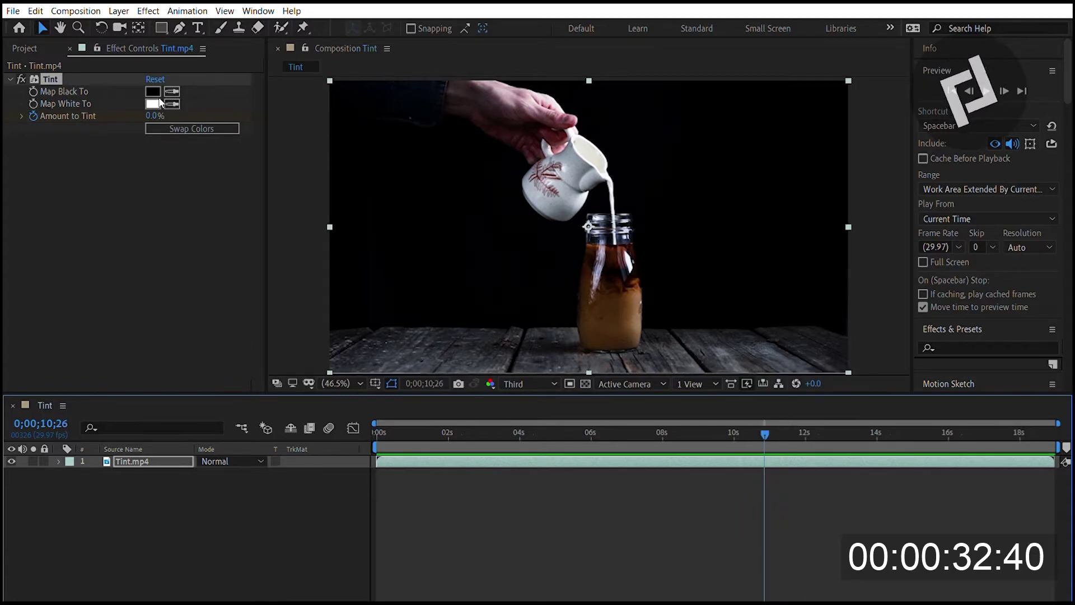
- Swap the keyframes to 0% on the first frame and 100% later, then preview the result
{"action": "left_click", "coordinate": [97, 103]}
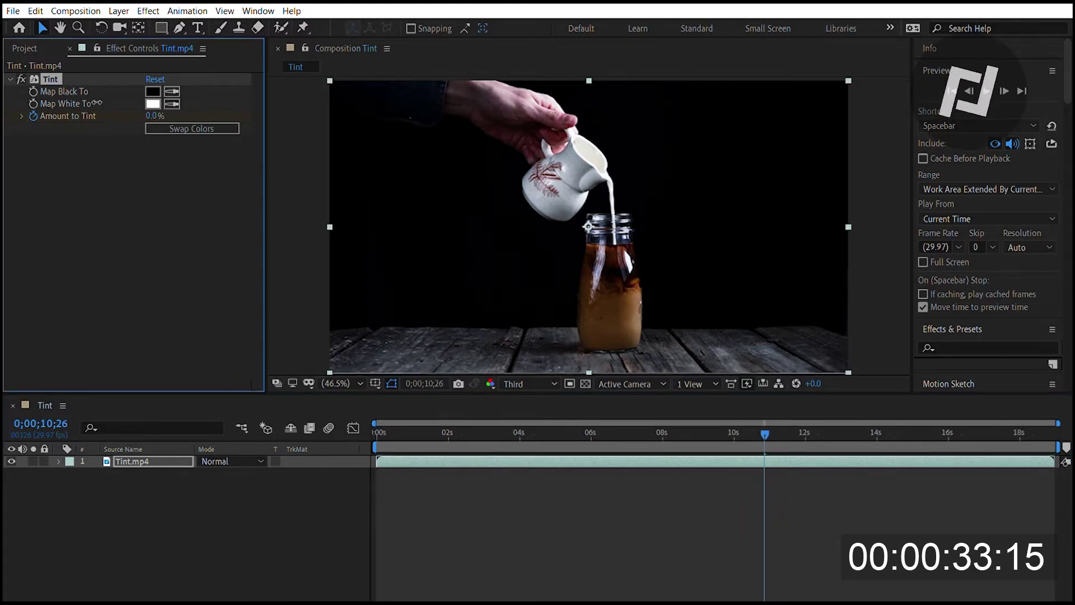
{"action": "left_click", "coordinate": [396, 413]}
{"action": "key", "text": "Home"}
{"action": "left_click_drag", "start_coordinate": [162, 102], "coordinate": [85, 103]}
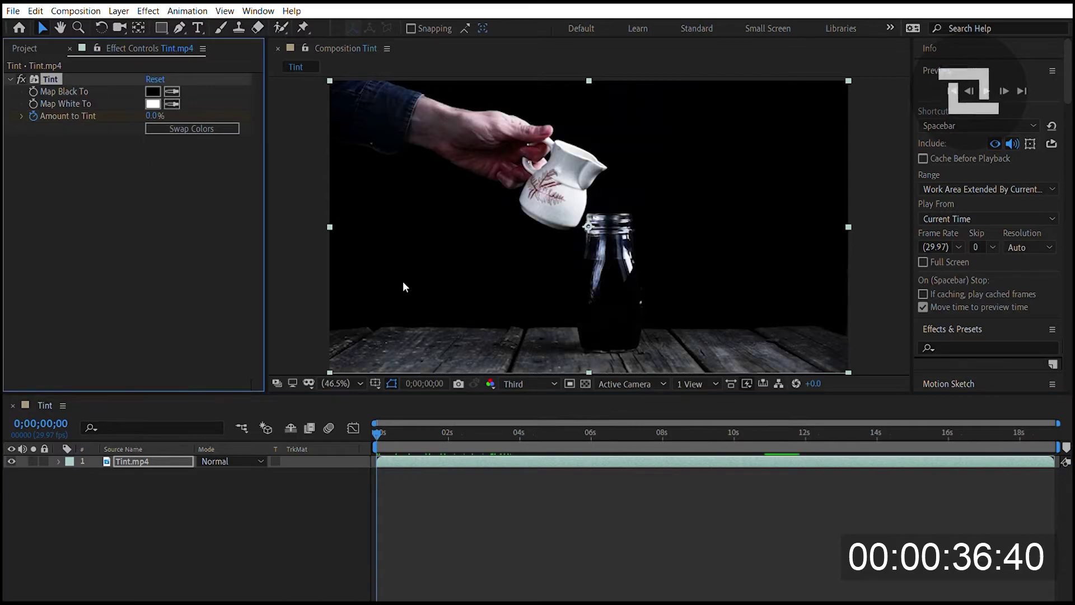
{"action": "key", "text": "space"}
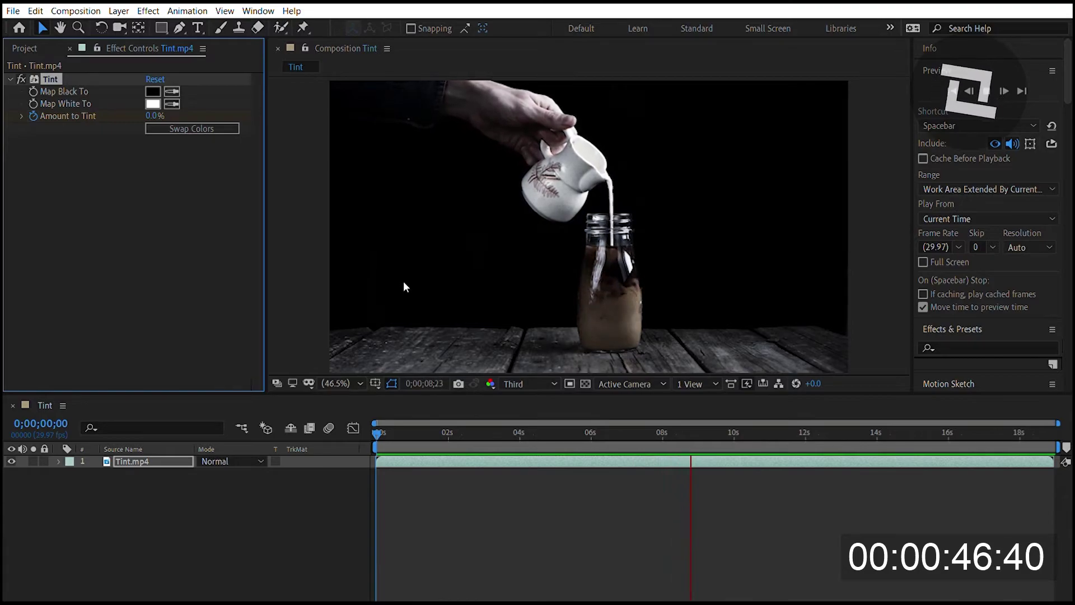
{"action": "key", "text": "space"}
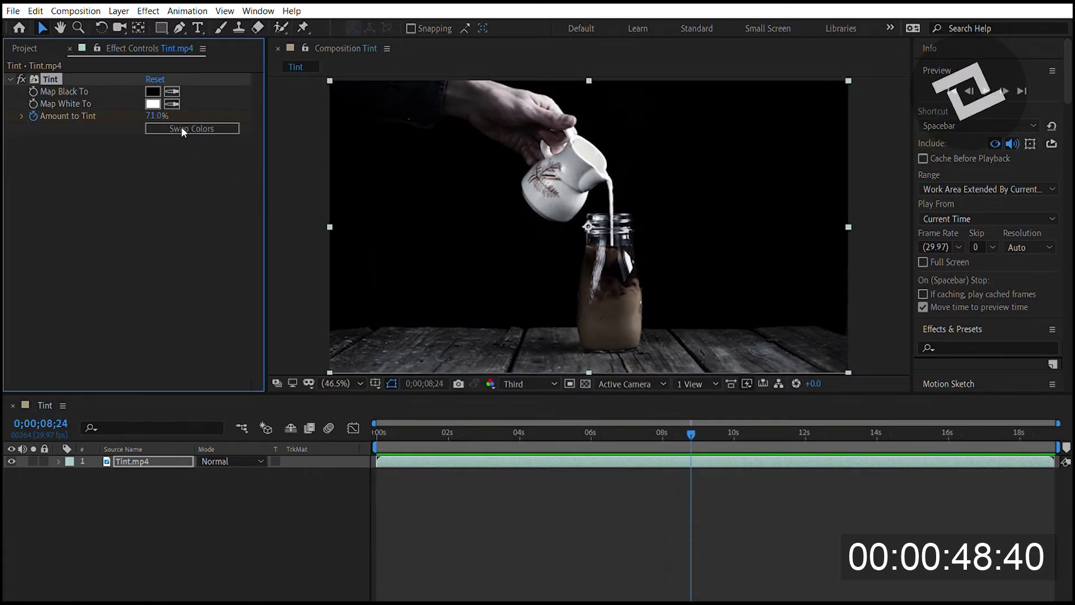